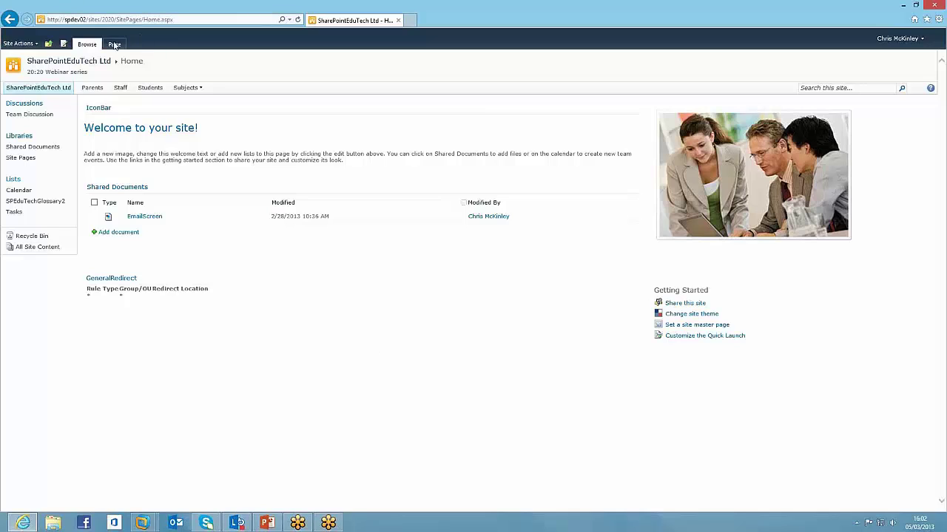
Step: Insert the Glossary web part from the SPEduTech category at the top of the home page and save the page
left_click(65, 45)
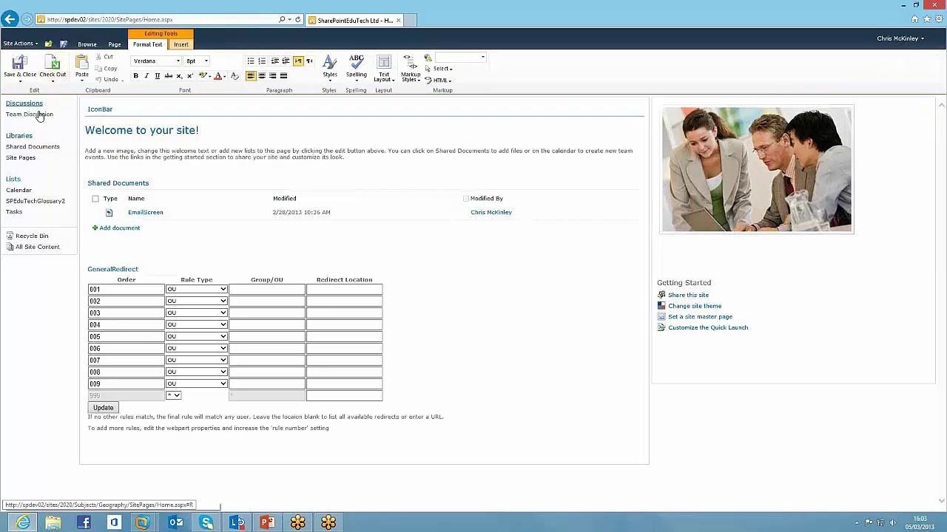
left_click(182, 45)
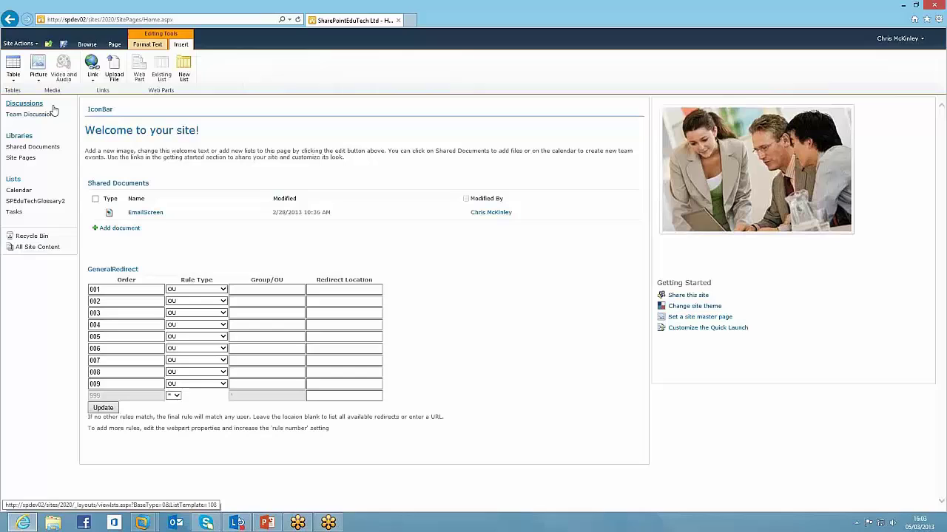
left_click(139, 74)
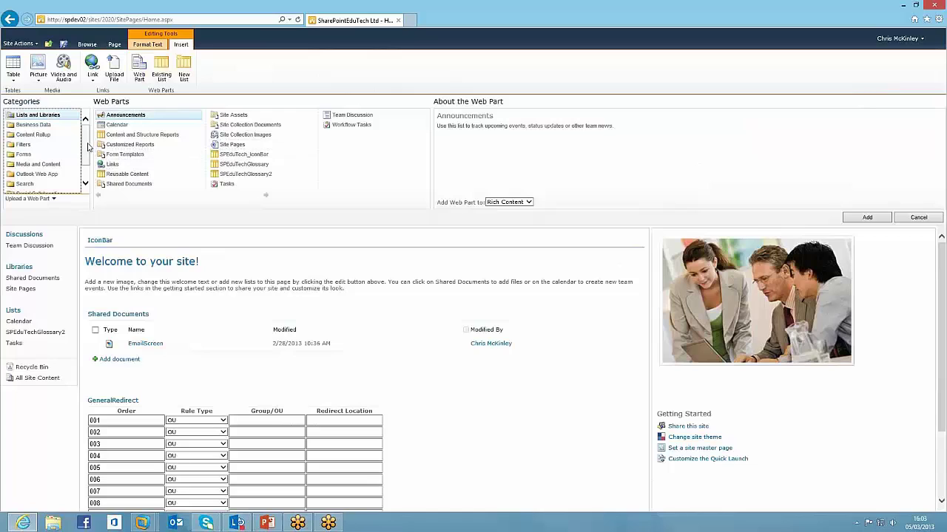
scroll(87, 148, "down", 2)
left_click(30, 179)
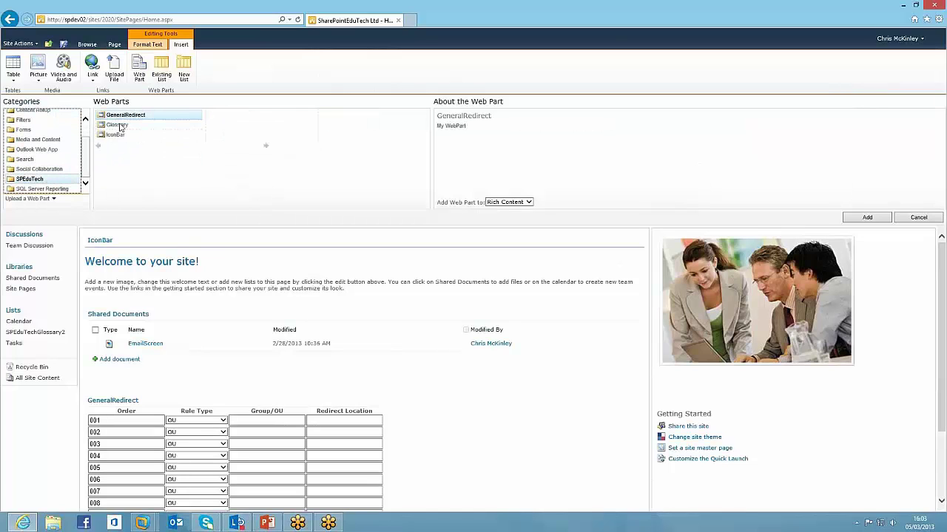
left_click(119, 125)
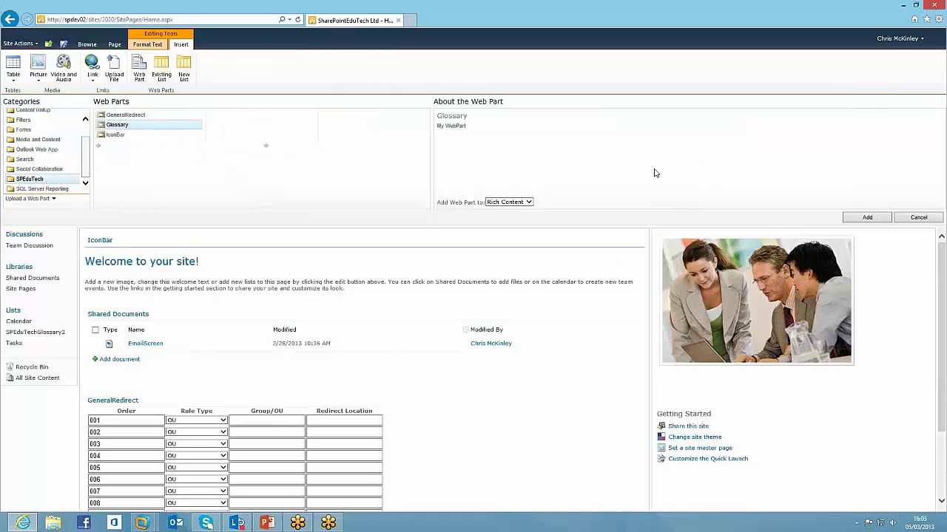
left_click(868, 218)
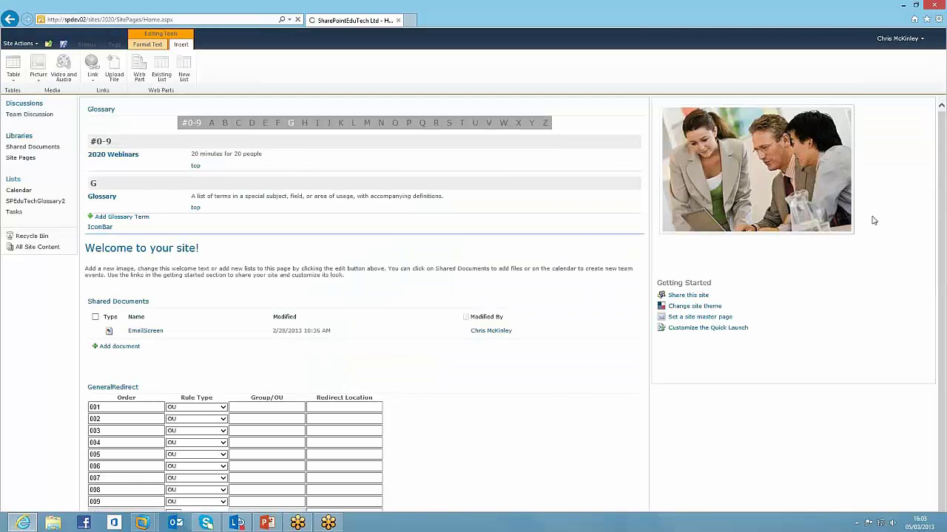
left_click(64, 45)
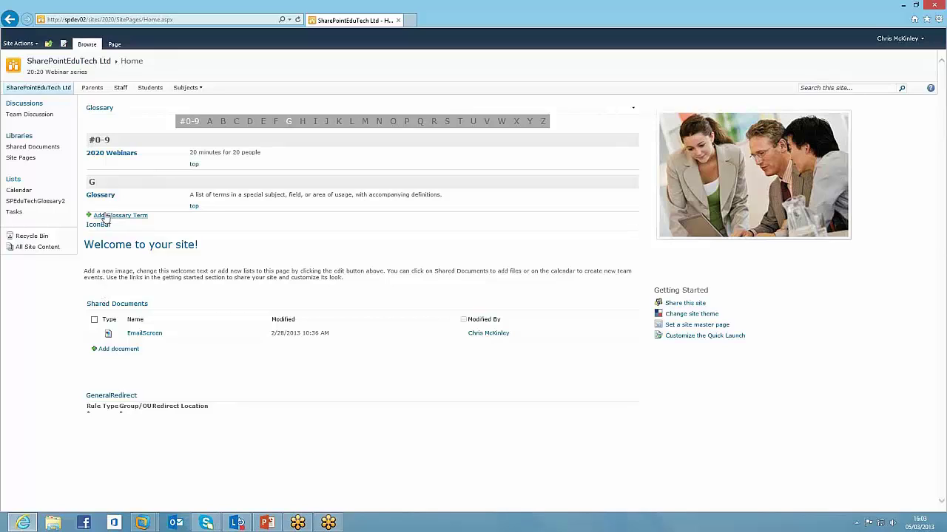
Step: Start a new glossary term titled "SharePoint" with the description "Sharepoint is awesome!!"
mouse_move(188, 92)
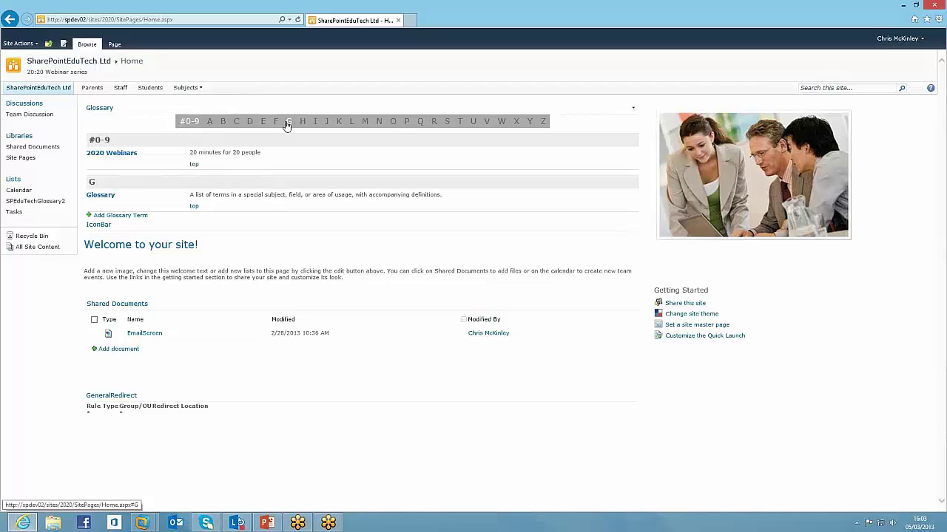
left_click(291, 122)
left_click(122, 216)
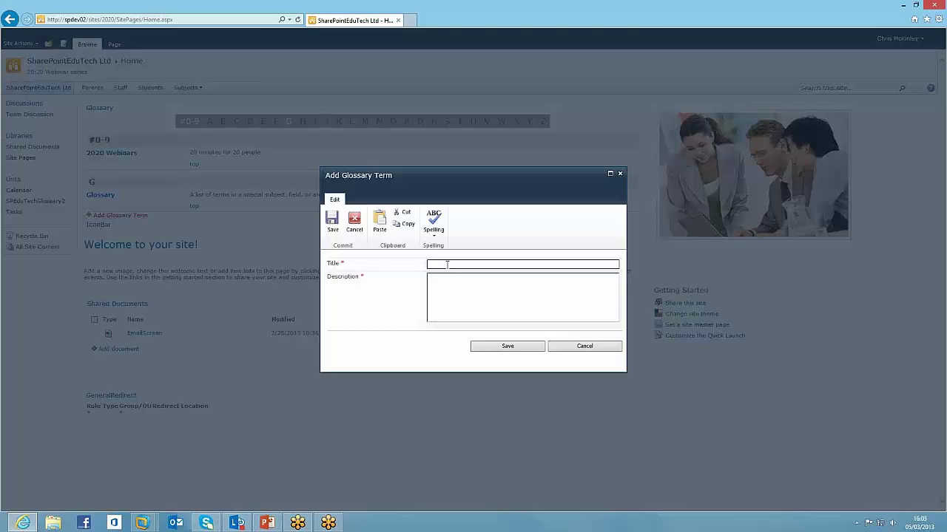
type("SharePoint")
left_click(514, 303)
type("Sha")
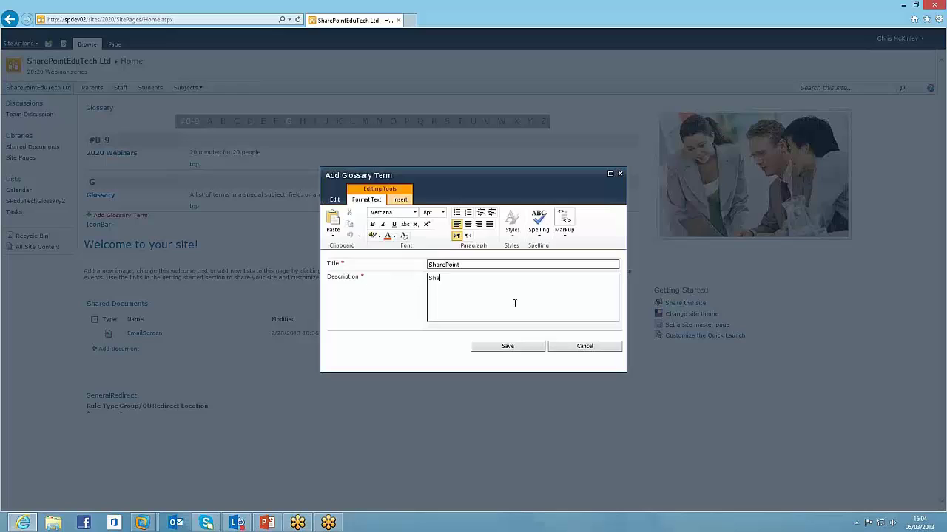
type("repoint is av")
type("esome!!")
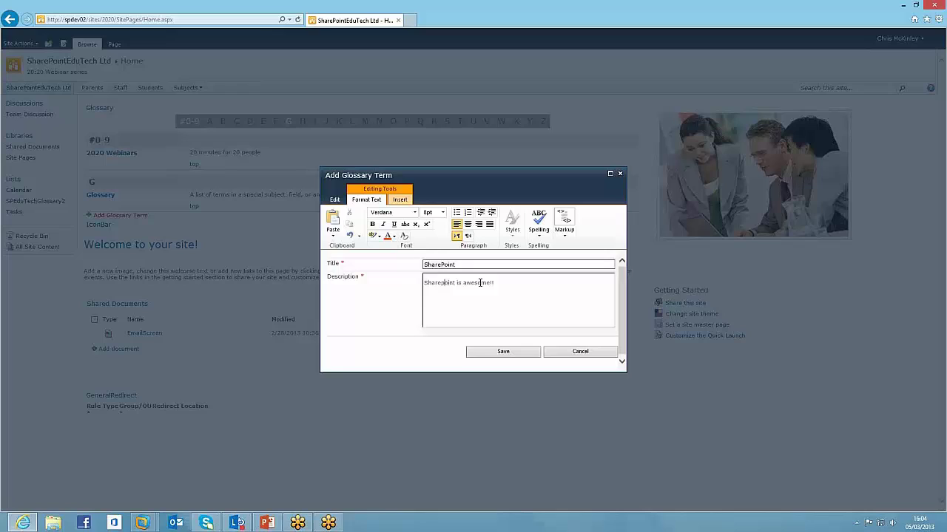
Step: Capitalize the P in the new term's description so it reads "SharePoint is awesome!!" and save the term
key("Home")
key("Right")
key("Right")
key("Right")
key("Right")
key("Right")
type("P")
key("Delete")
left_click(514, 355)
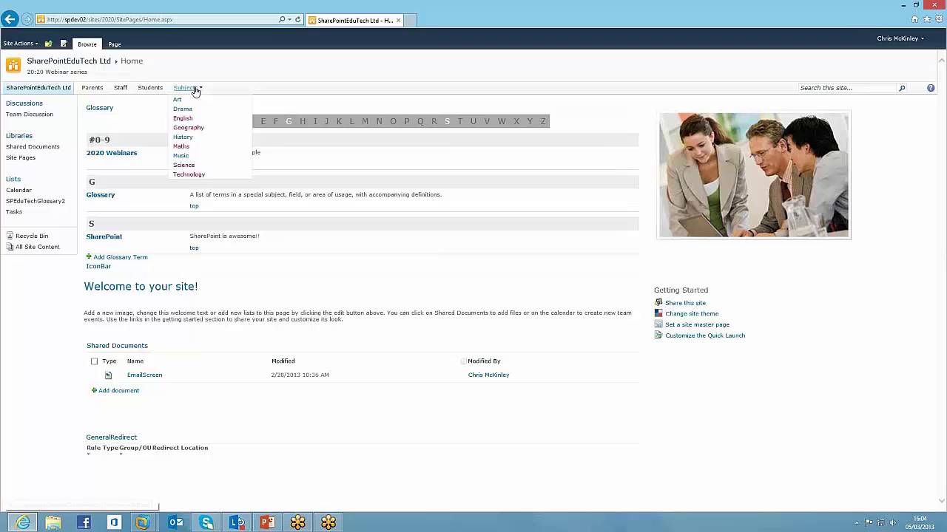
Step: Browse the Geography subject site's glossary, jump to the V terms, and view the Volcano entry without changing it
left_click(190, 129)
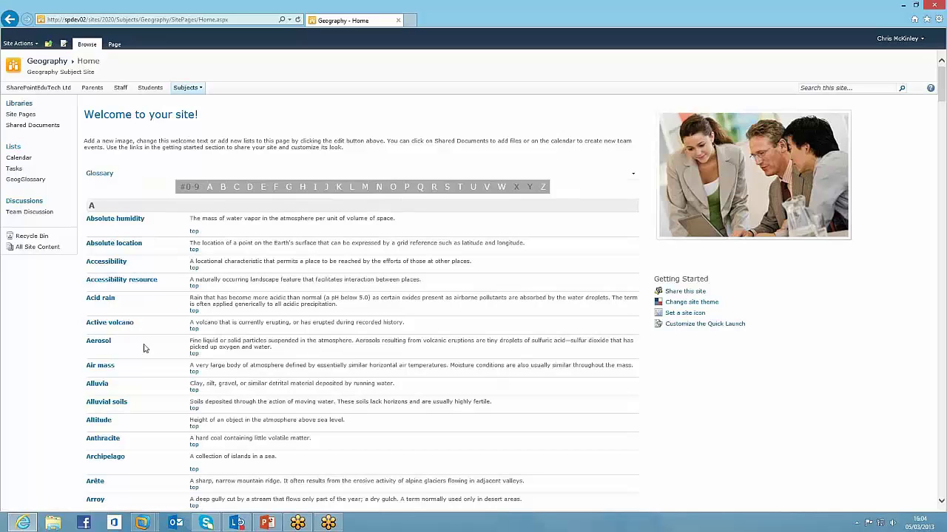
scroll(127, 216, "down", 6)
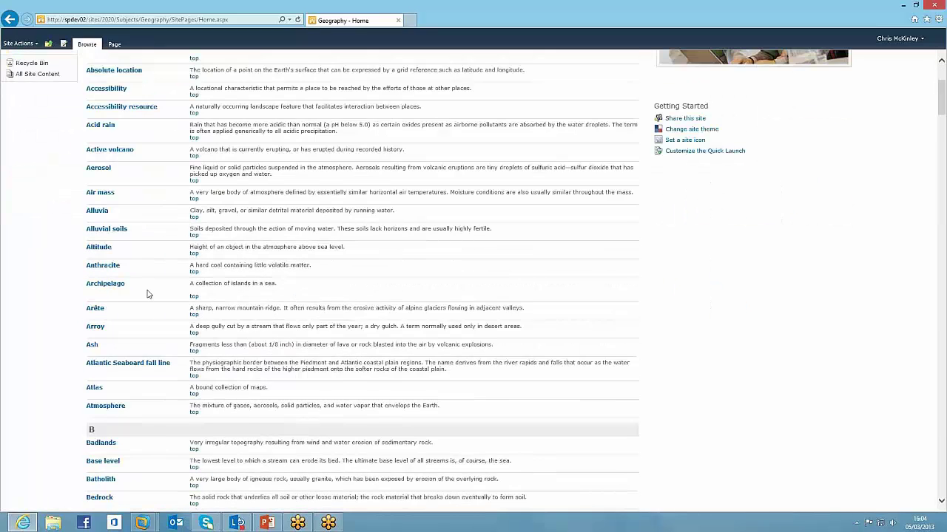
scroll(157, 299, "up", 7)
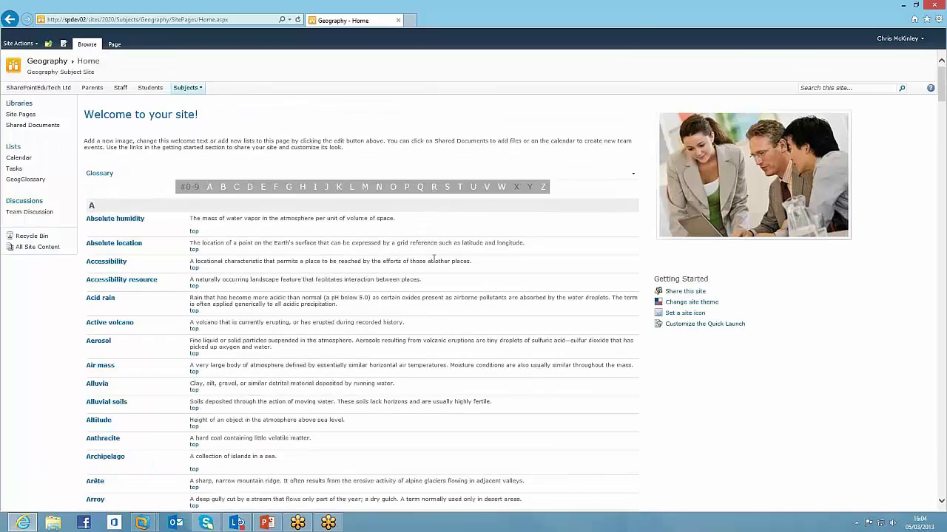
left_click(486, 188)
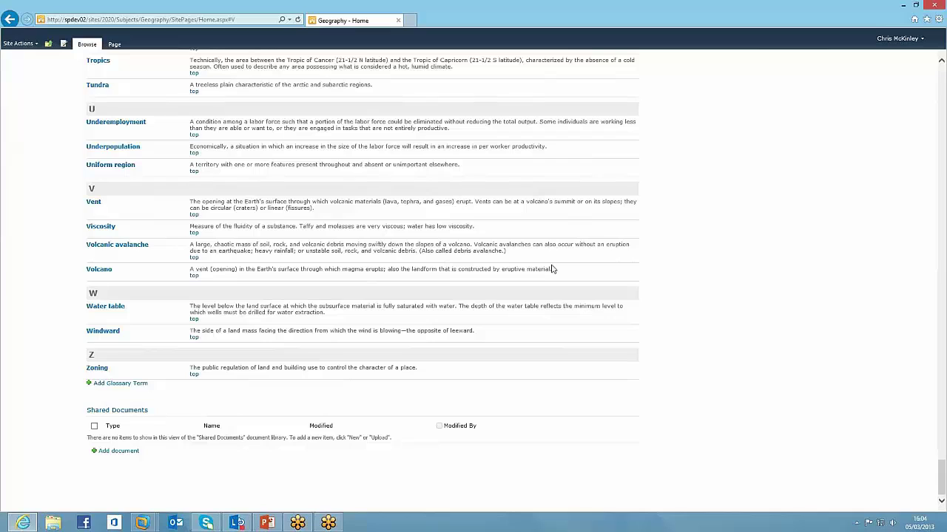
left_click(99, 270)
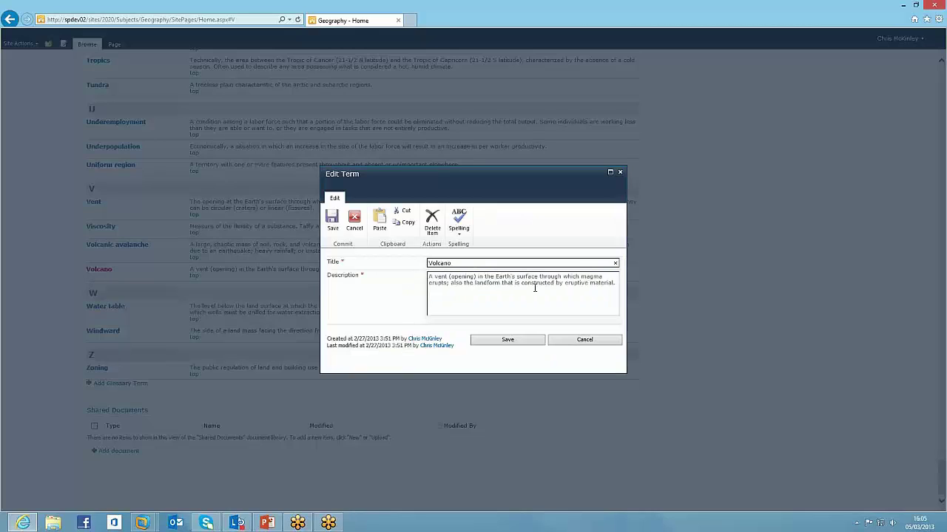
left_click(588, 342)
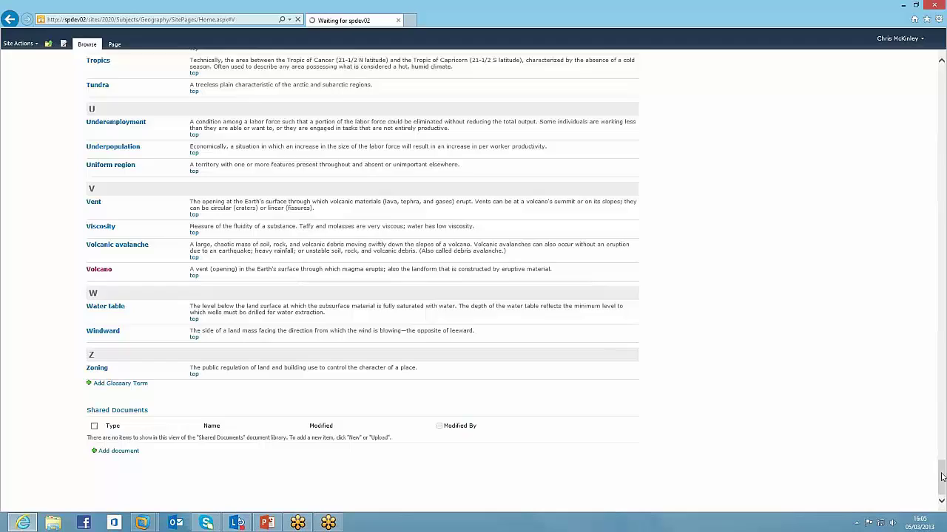
Step: Return to the SharePointEduTech Ltd home page and view the SPEduTechGlossary list from the site's content
left_click(41, 89)
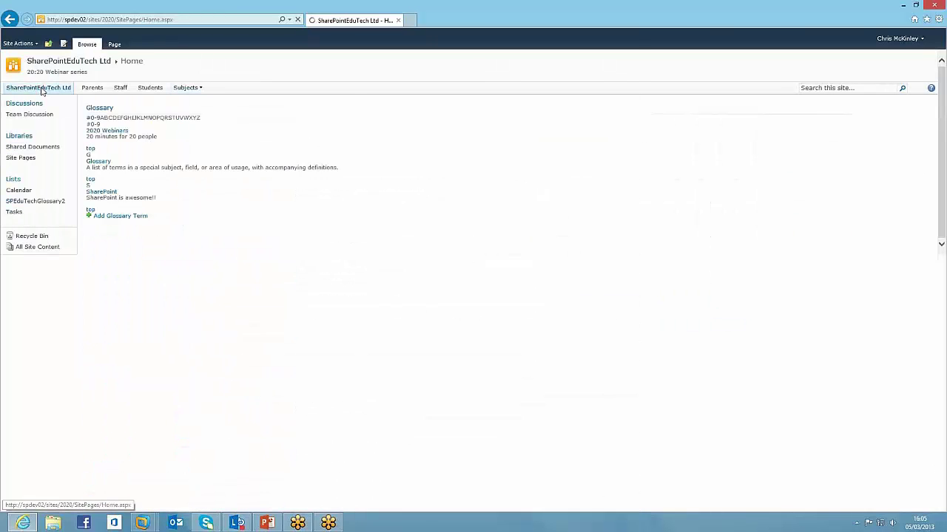
left_click(36, 248)
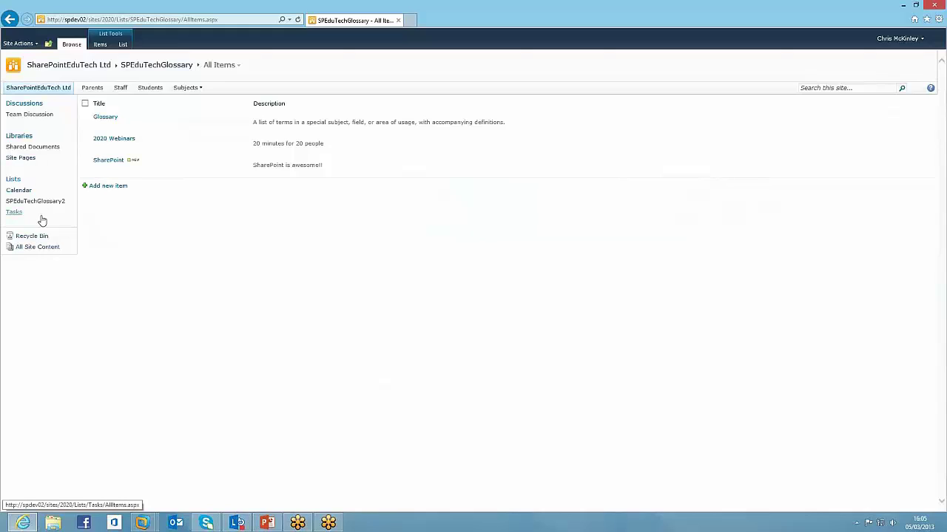
Step: Open the bookmarked Glossary page and insert an SPEduTech Glossary web part in each of its two columns
left_click(926, 19)
left_click(875, 87)
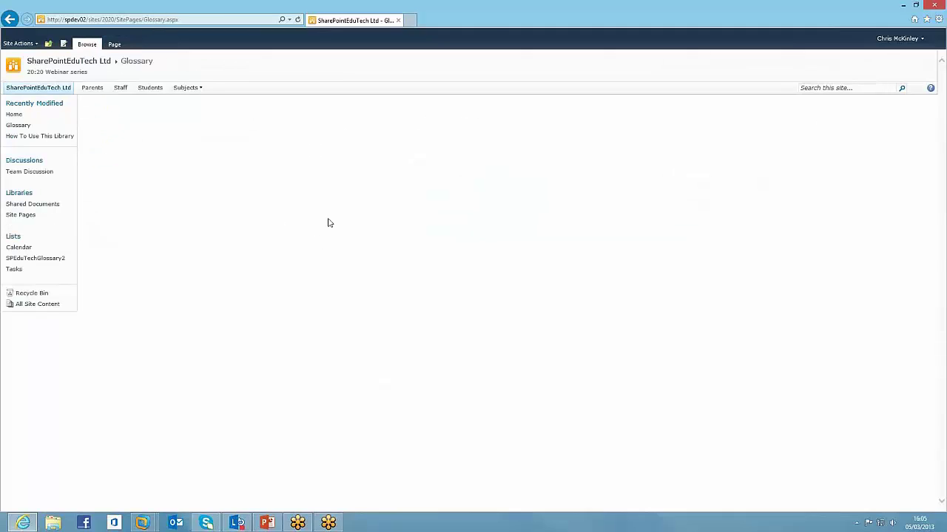
left_click(63, 44)
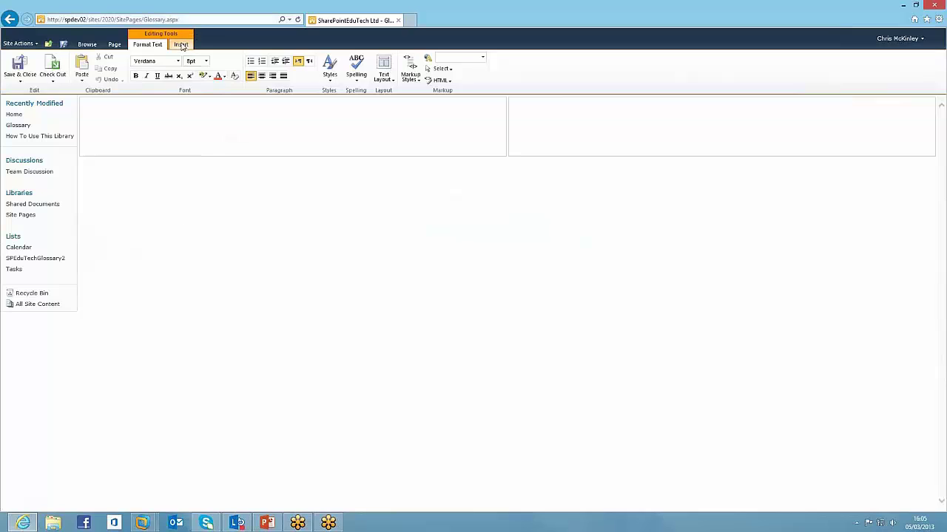
left_click(181, 46)
left_click(139, 68)
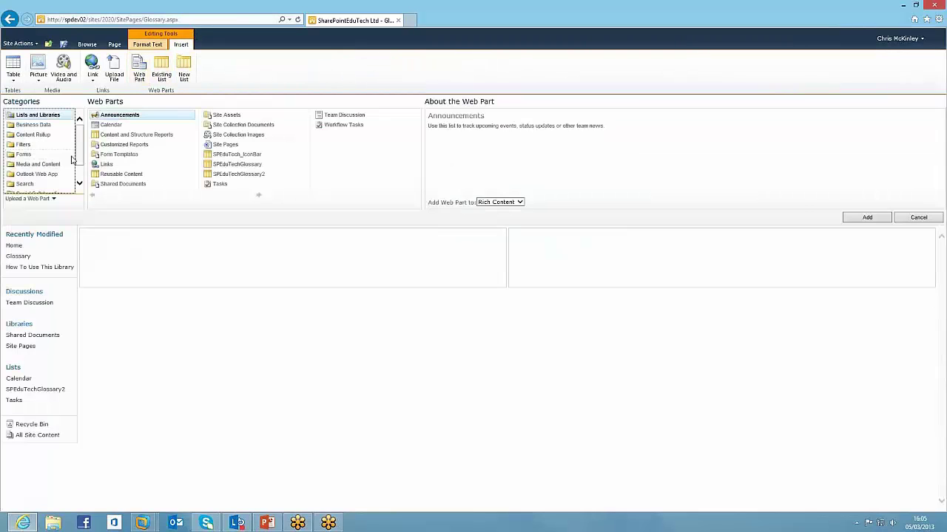
left_click(78, 180)
left_click(37, 180)
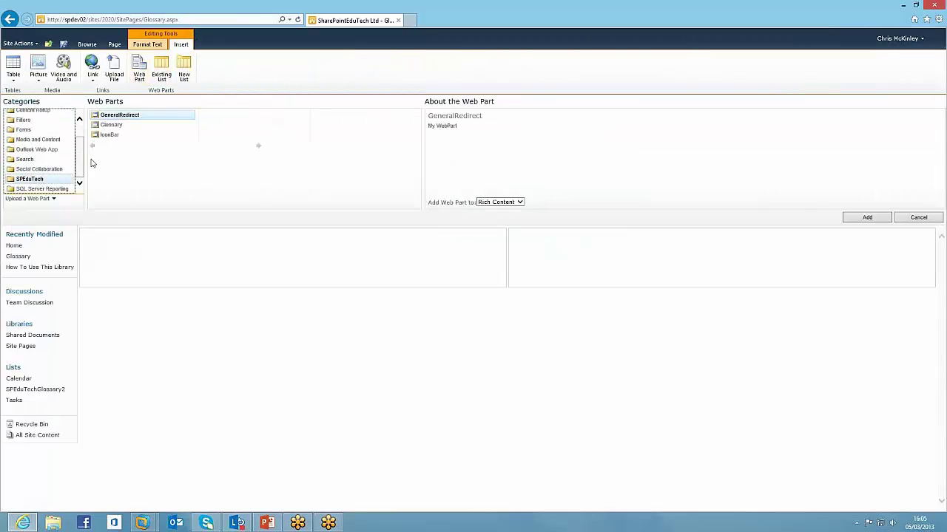
left_click(108, 125)
left_click(859, 218)
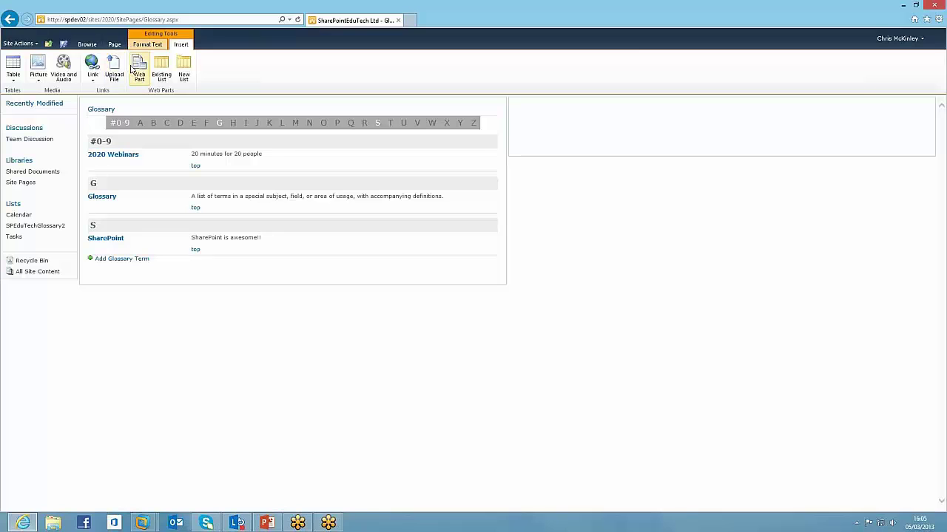
left_click(139, 72)
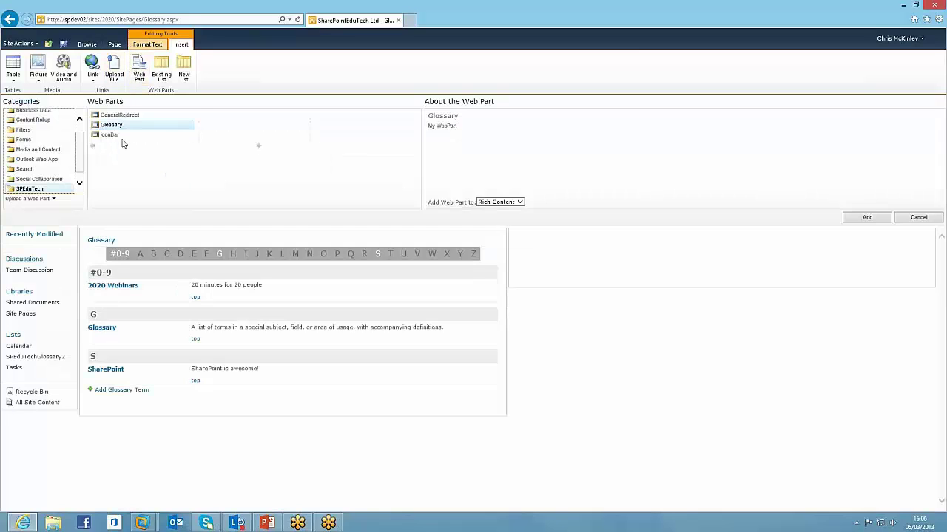
left_click(864, 218)
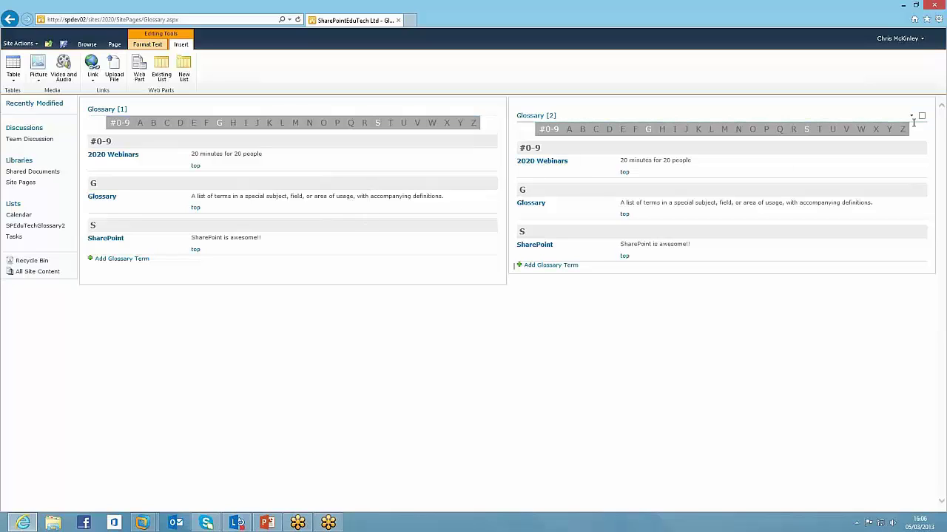
Step: Set the Glossary List of the second column's Glossary web part to SPEduTechGlossary2 and save the page
left_click(912, 120)
left_click(871, 163)
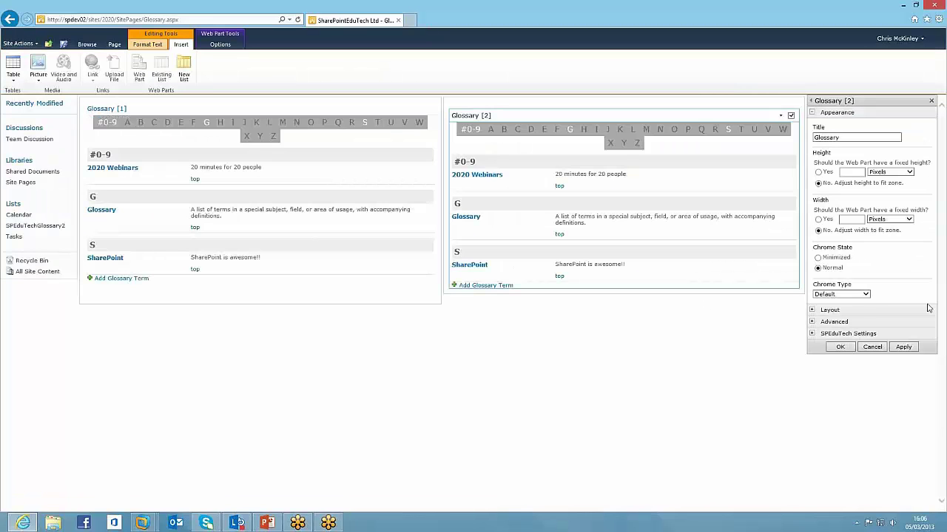
left_click(814, 335)
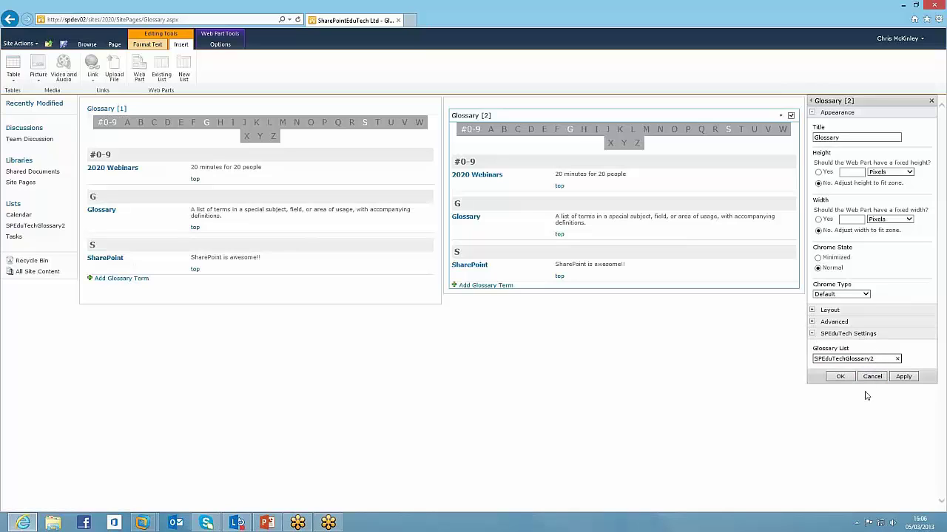
left_click(840, 377)
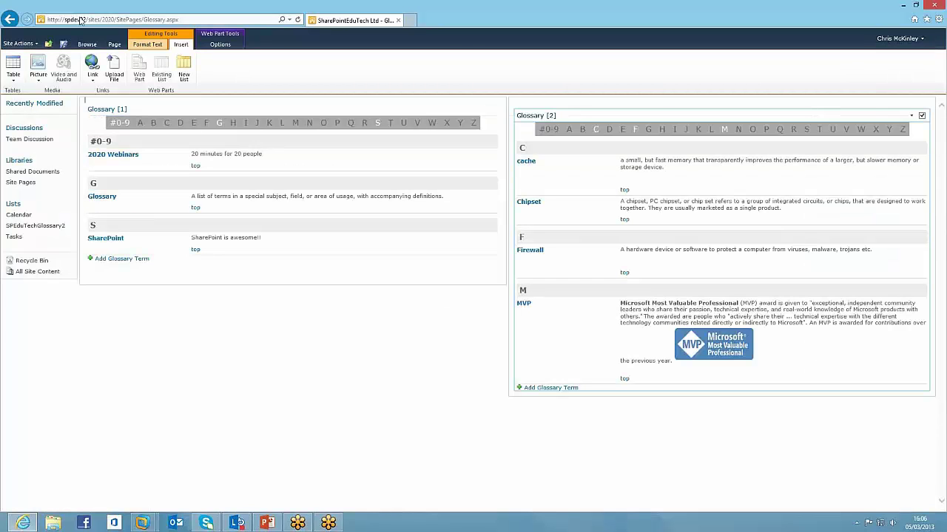
left_click(64, 45)
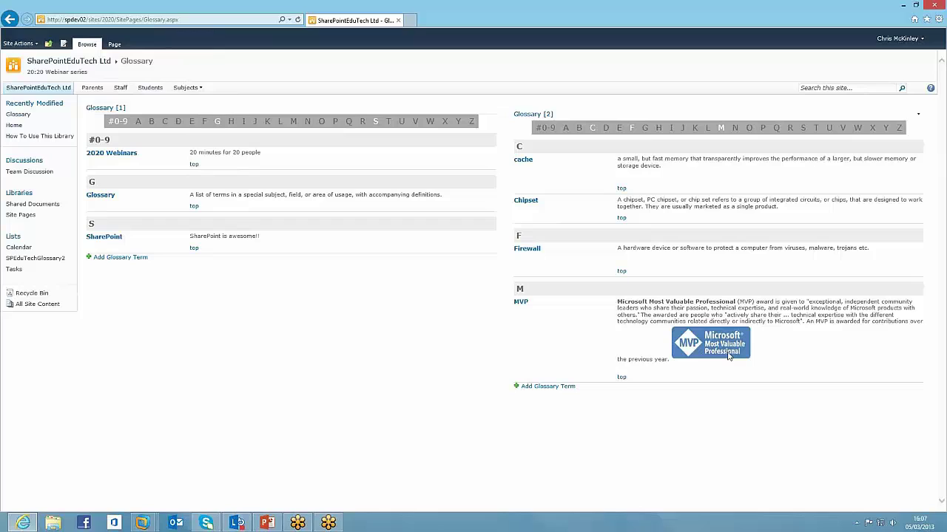
Step: Examine the MVP term's embedded badge image with its design and text formatting options, and close the term without saving
left_click(523, 305)
left_click(485, 309)
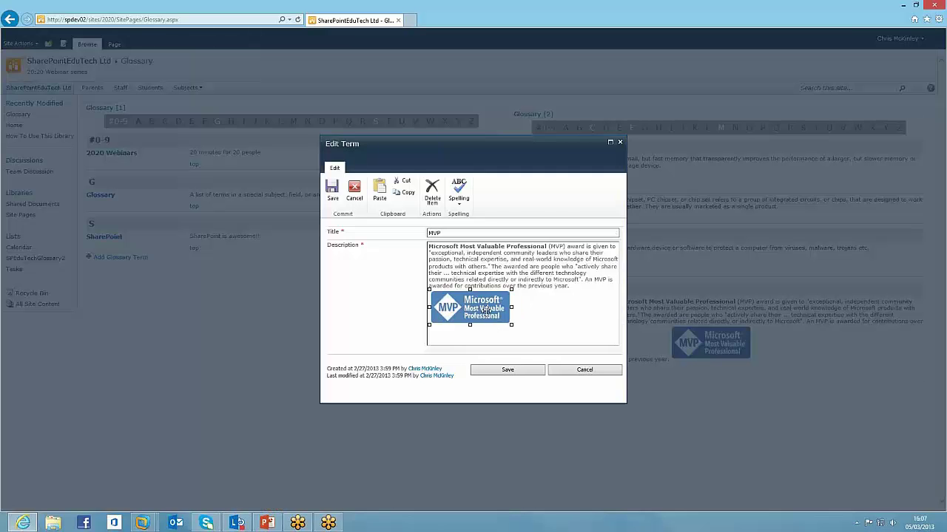
left_click(436, 169)
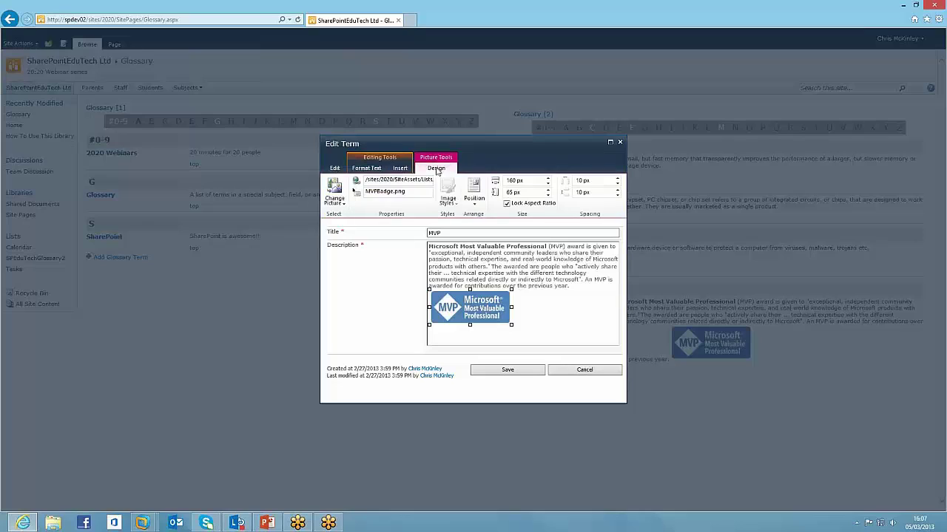
left_click(367, 169)
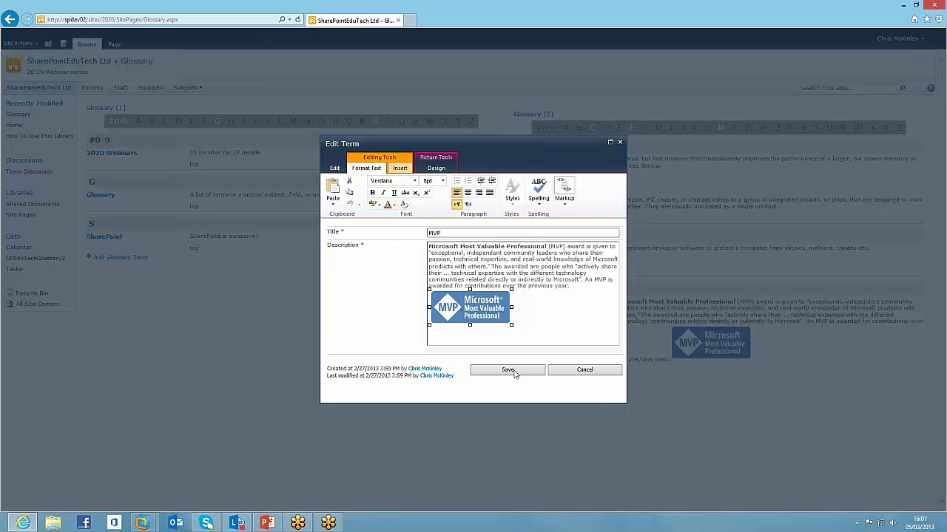
left_click(564, 371)
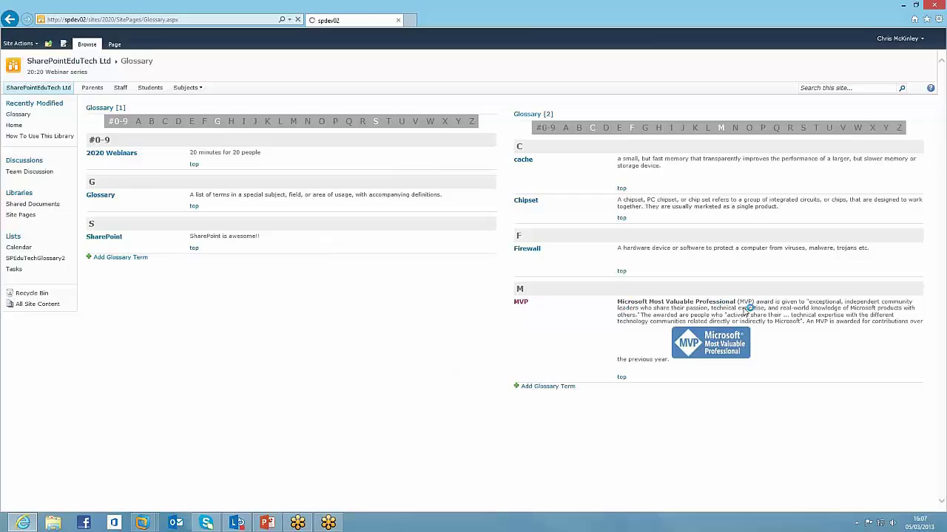